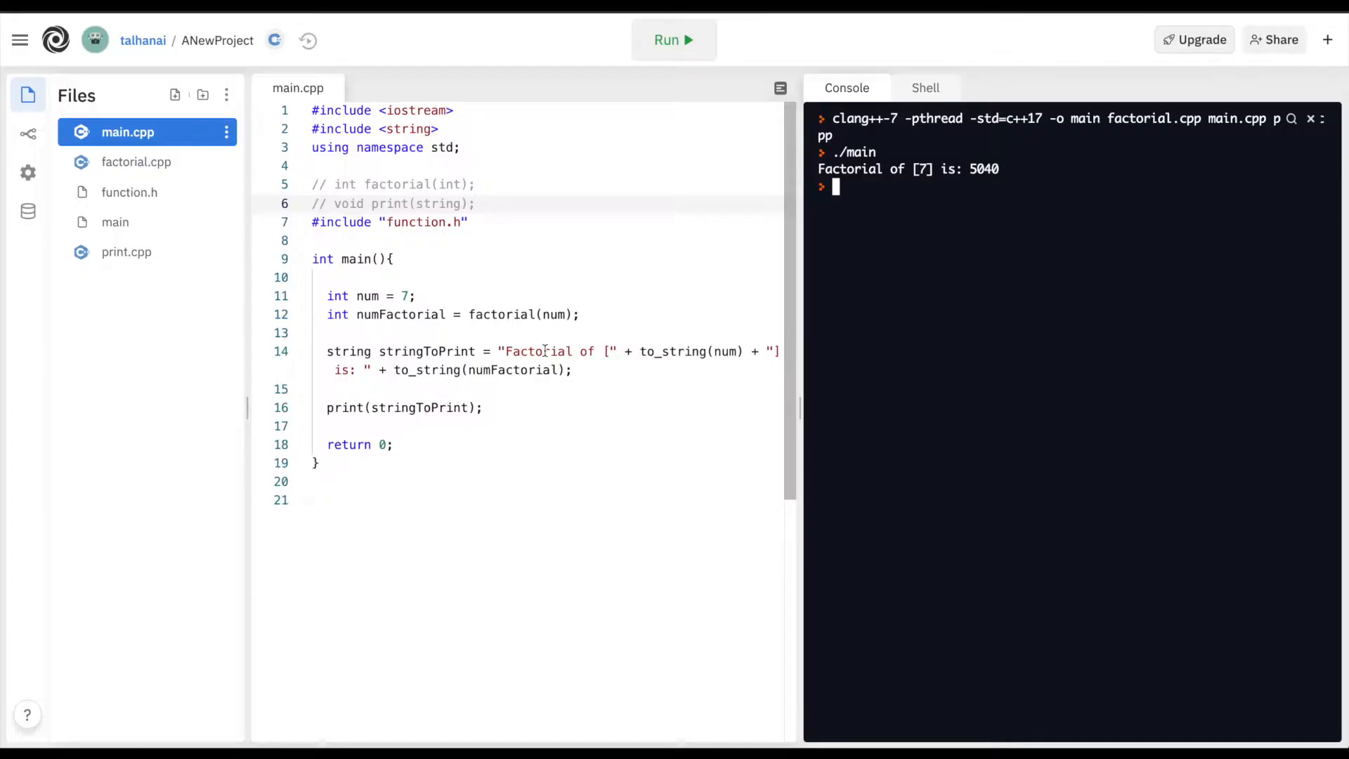
- Switch to the interactive Shell, then refocus main.cpp in the editor
{"action": "left_click", "coordinate": [926, 88]}
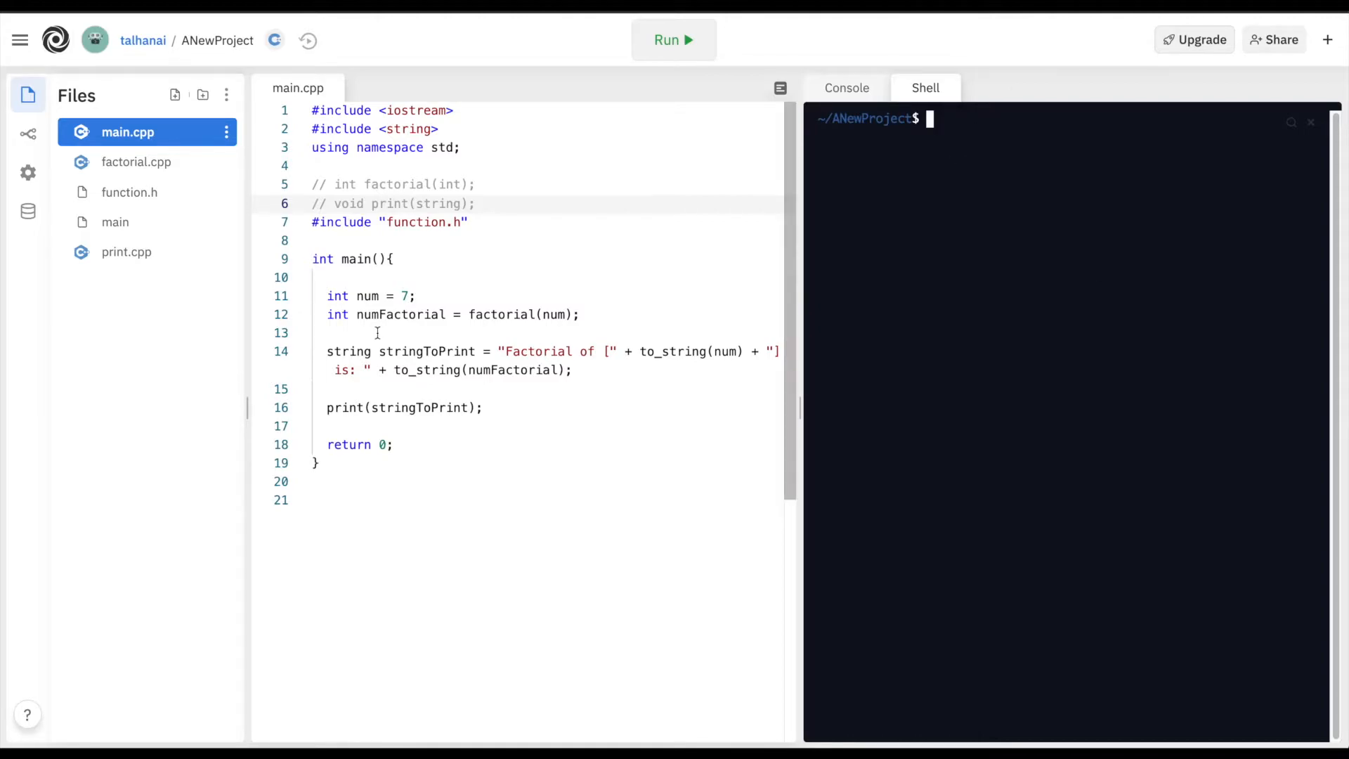
{"action": "left_click", "coordinate": [406, 226]}
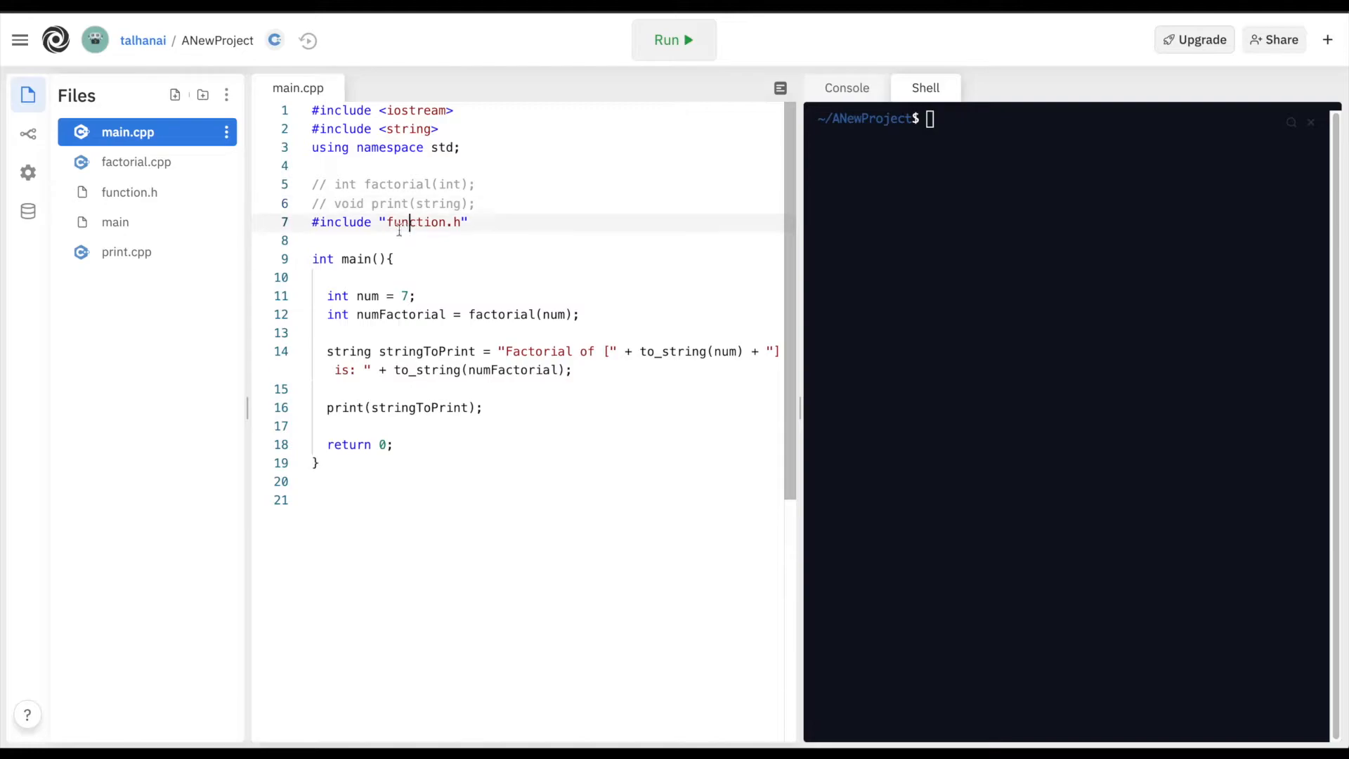
- Review factorial.cpp, print.cpp and function.h, selecting the factorial and print declarations
{"action": "left_click", "coordinate": [136, 162]}
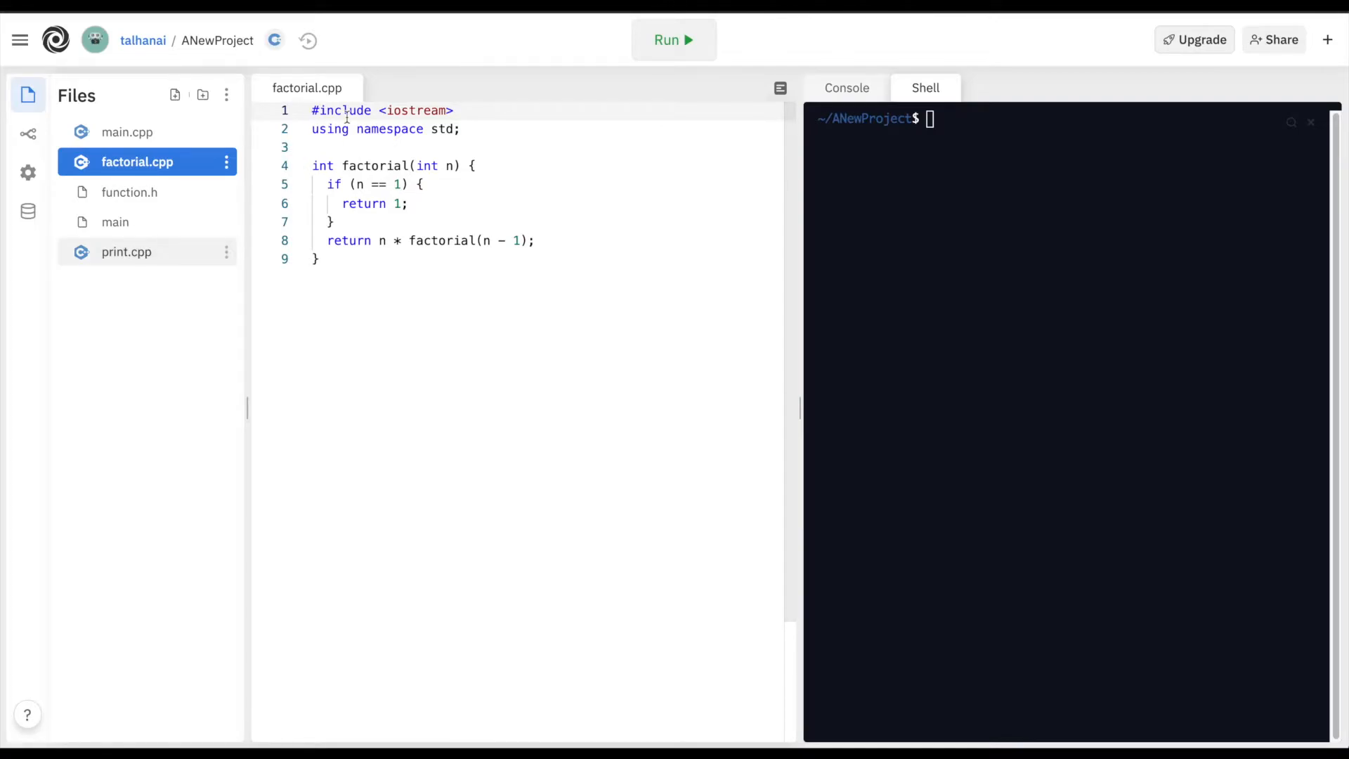
{"action": "left_click", "coordinate": [127, 253]}
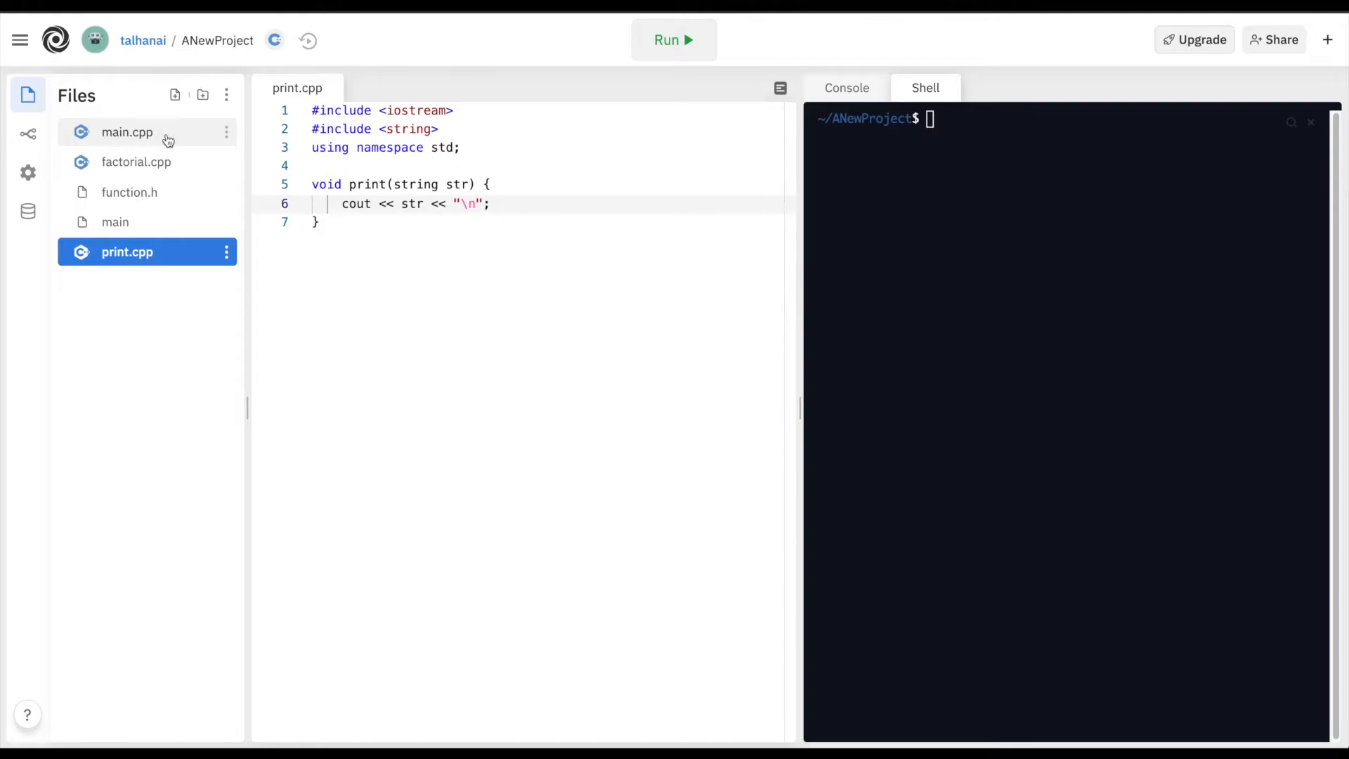
{"action": "left_click", "coordinate": [137, 192]}
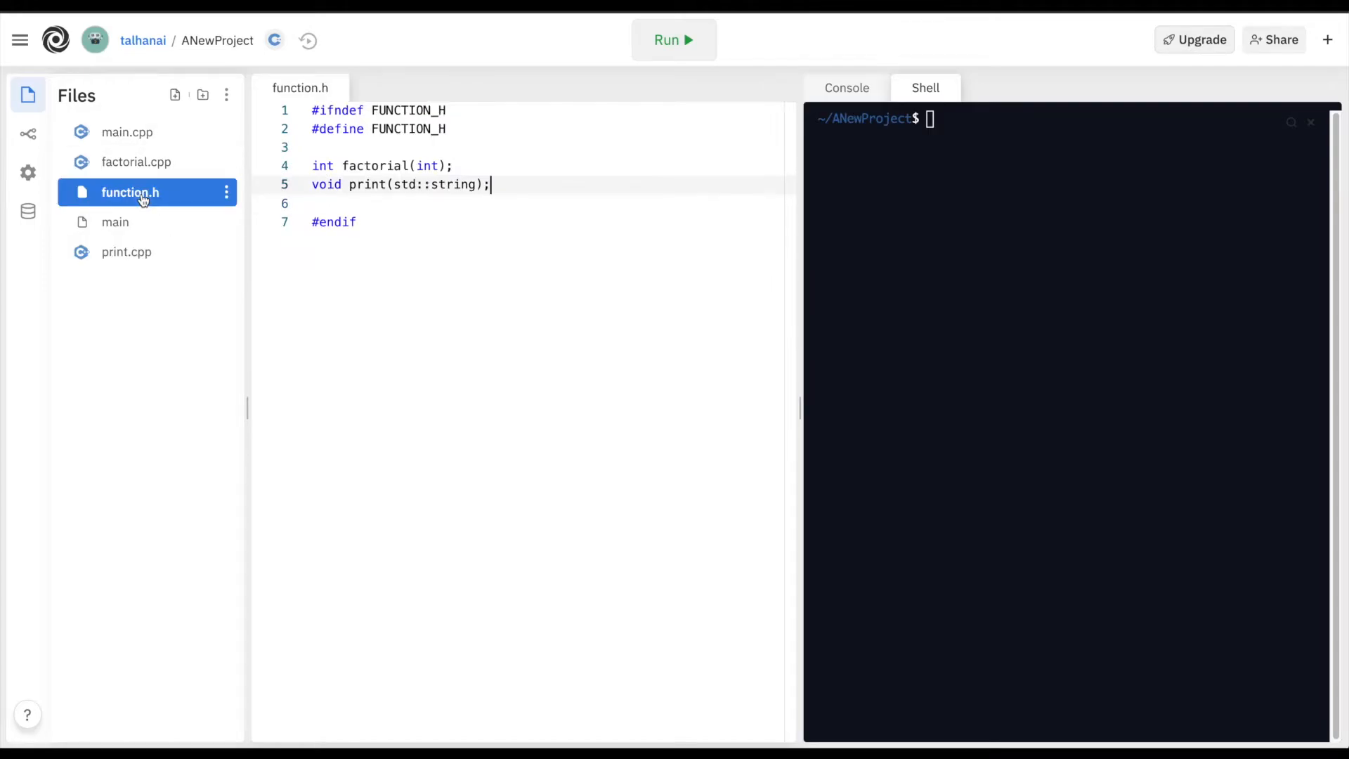
{"action": "left_click_drag", "start_coordinate": [525, 188], "coordinate": [260, 169]}
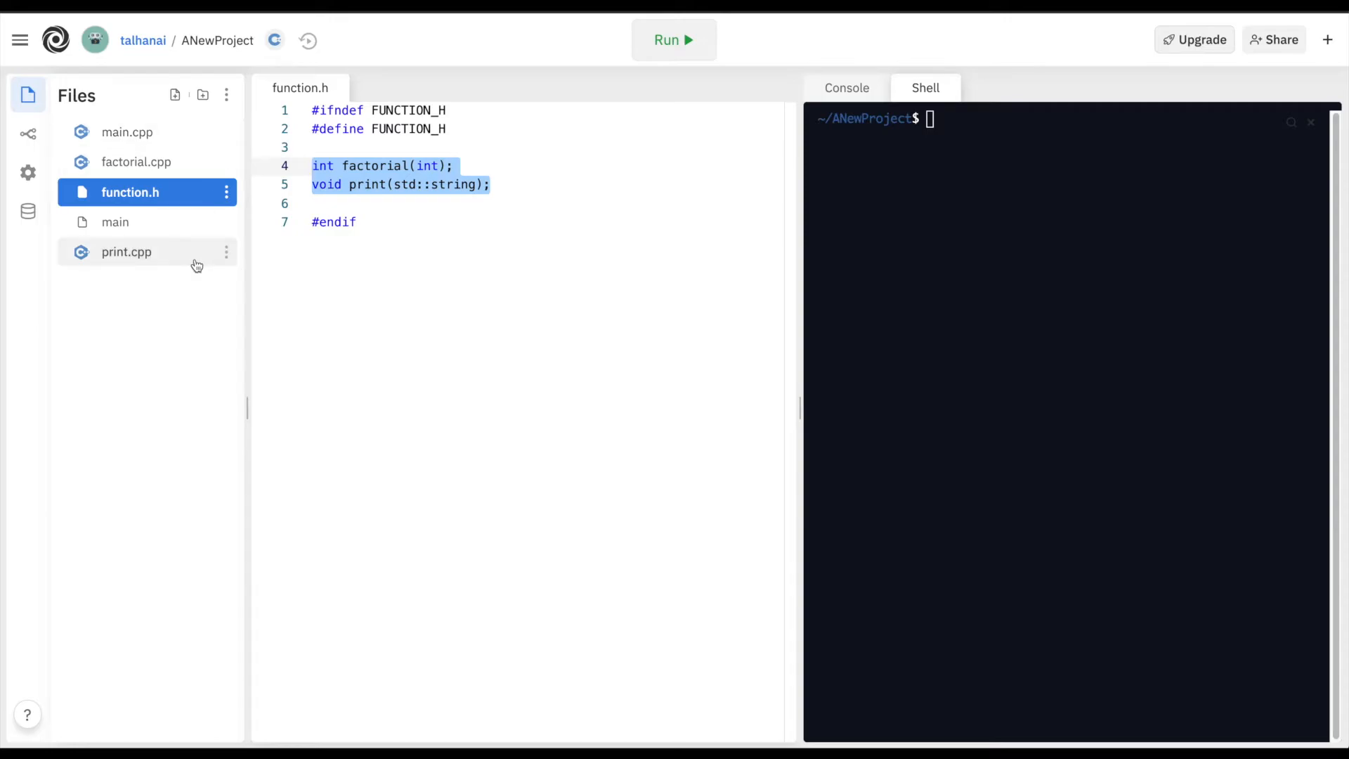
- Compile factorial.cpp, print.cpp and main.cpp into main with clang++-7 in the shell
{"action": "left_click", "coordinate": [964, 205]}
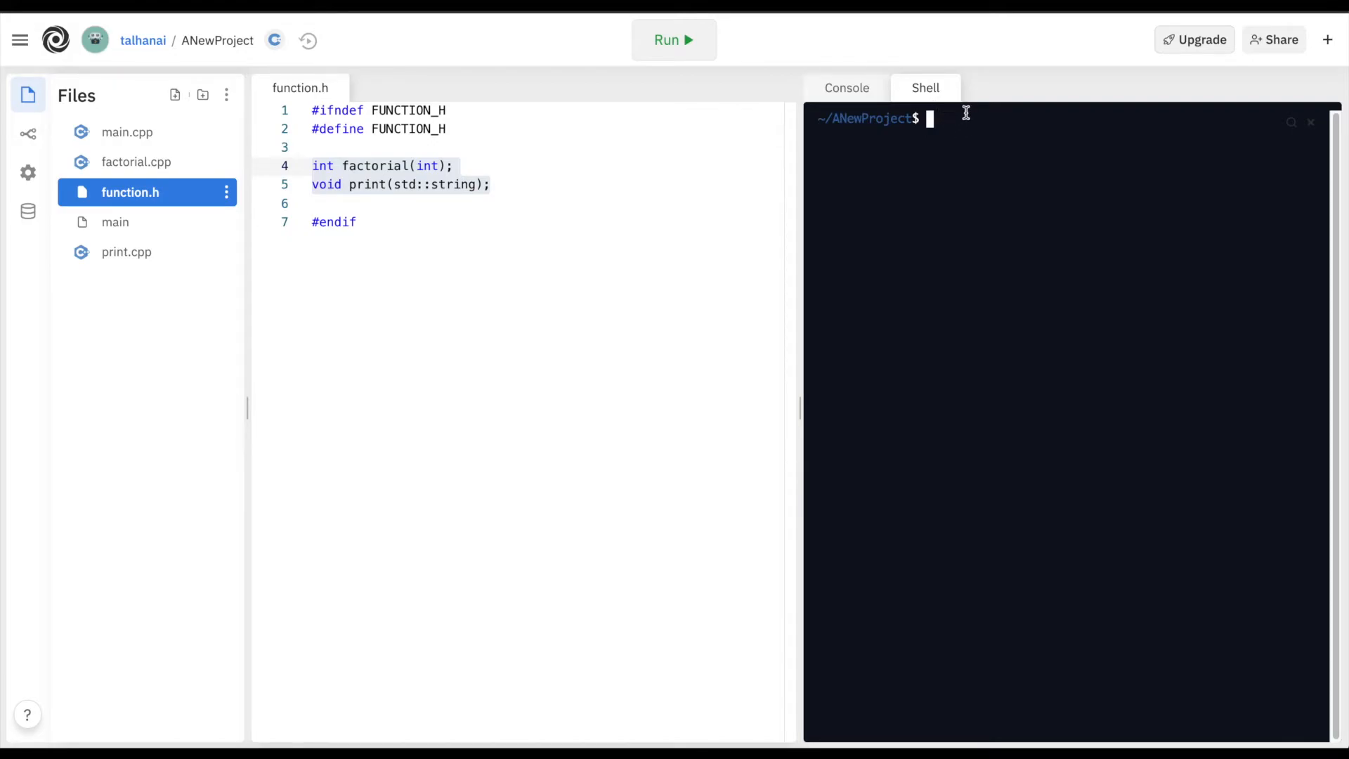
{"action": "type", "text": "clang"}
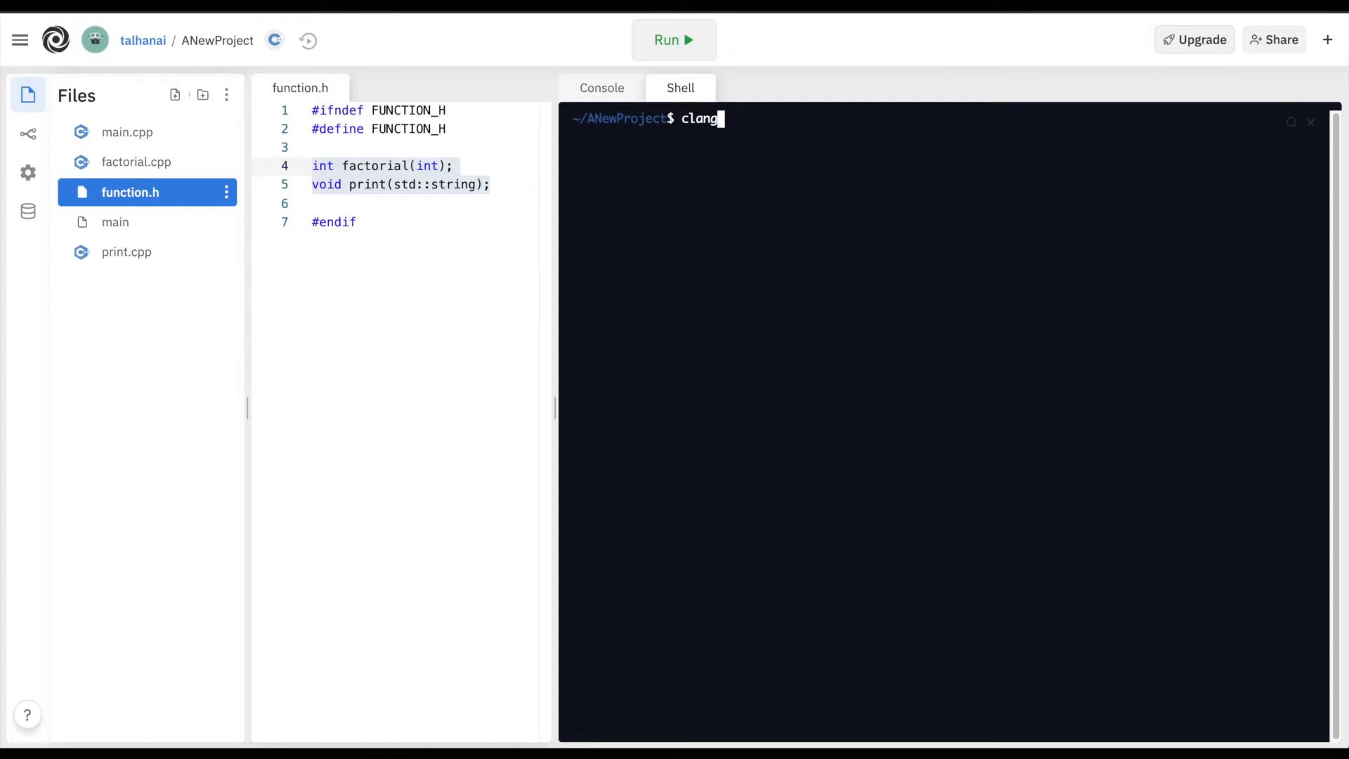
{"action": "type", "text": "++-7"}
{"action": "type", "text": " -o"}
{"action": "type", "text": " ma"}
{"action": "type", "text": "in"}
{"action": "type", "text": " factorial.c"}
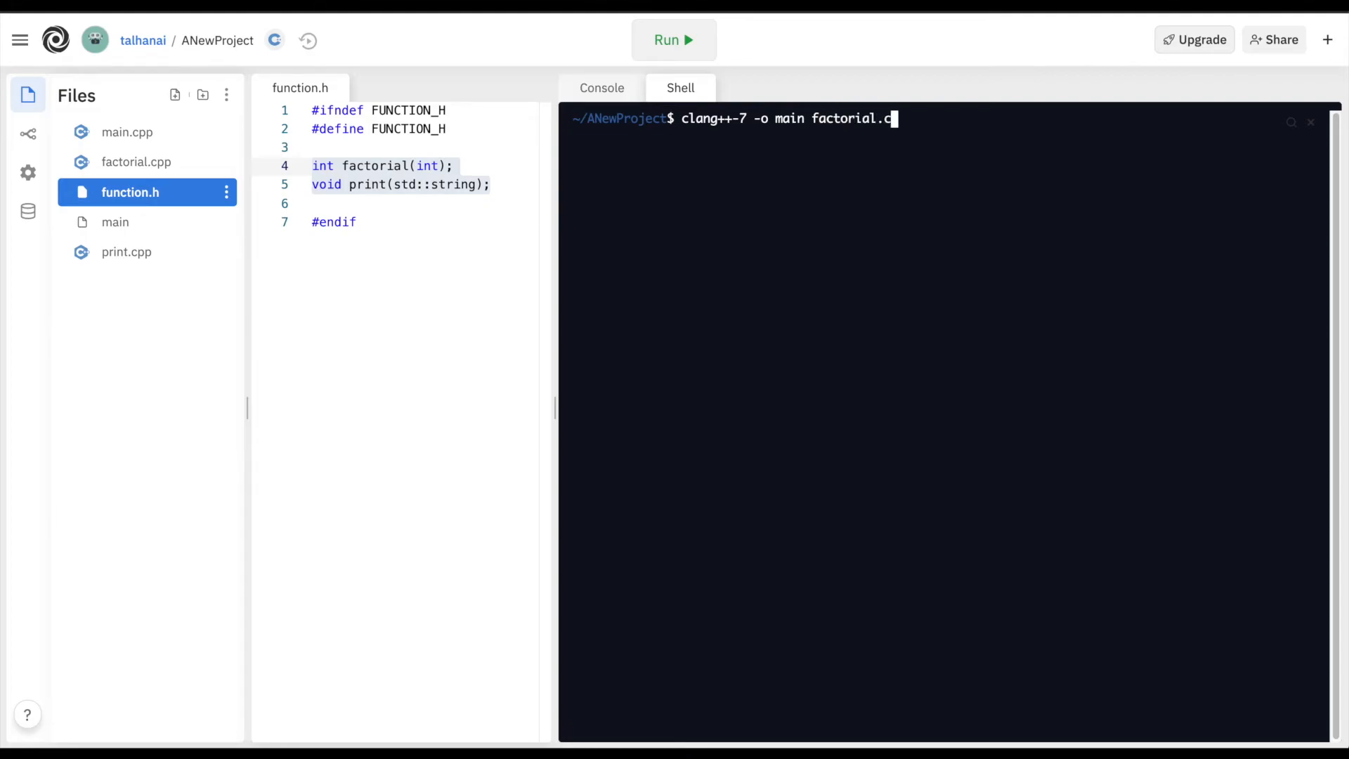
{"action": "type", "text": "pp print.cpp ma"}
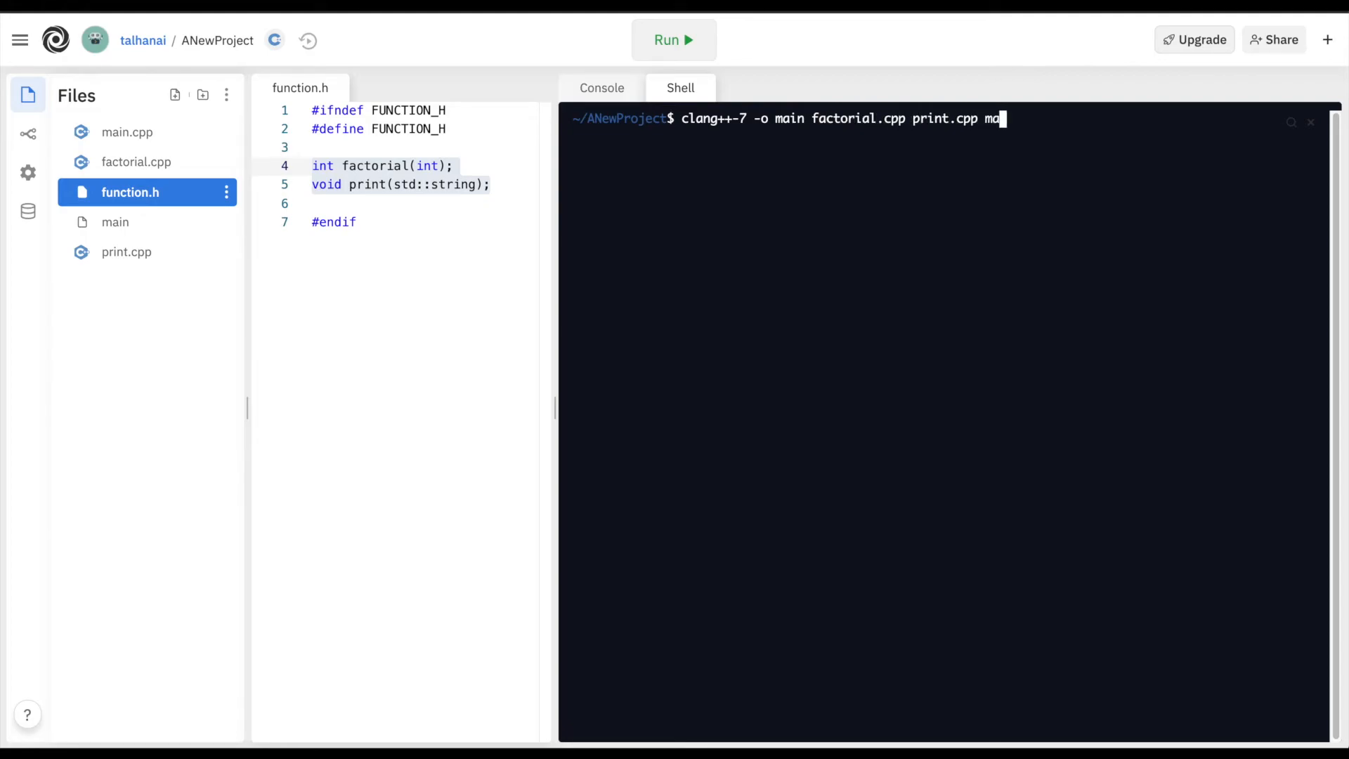
{"action": "type", "text": "in.cpp"}
{"action": "key", "text": "Return"}
- Recompile, run ./main and highlight its 'Factorial of [7] is: 5040' output
{"action": "key", "text": "Up"}
{"action": "key", "text": "Return"}
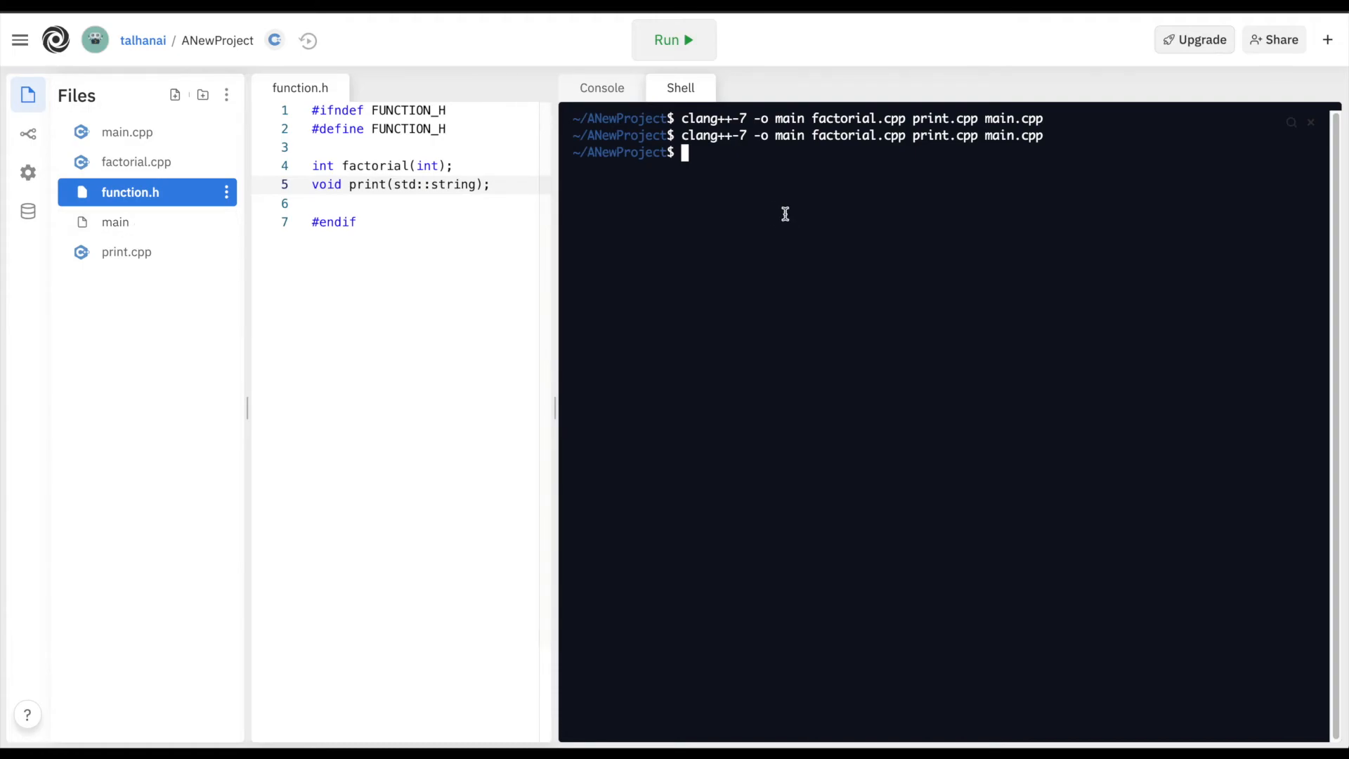
{"action": "type", "text": "./"}
{"action": "type", "text": "main"}
{"action": "key", "text": "Return"}
{"action": "left_click", "coordinate": [585, 166]}
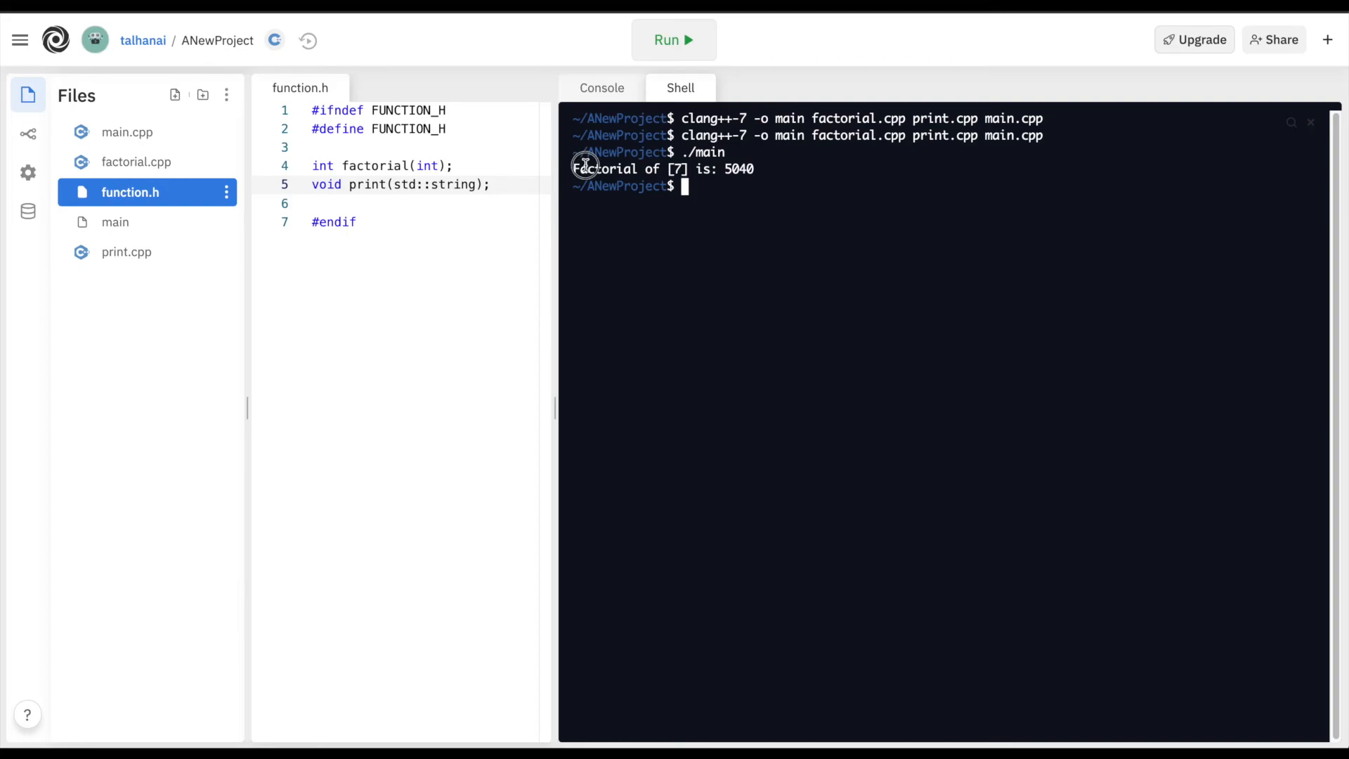
{"action": "left_click_drag", "start_coordinate": [585, 167], "coordinate": [762, 169]}
{"action": "left_click", "coordinate": [761, 169]}
- Compare the console output, return to main.cpp and highlight the ./main command
{"action": "left_click", "coordinate": [603, 88]}
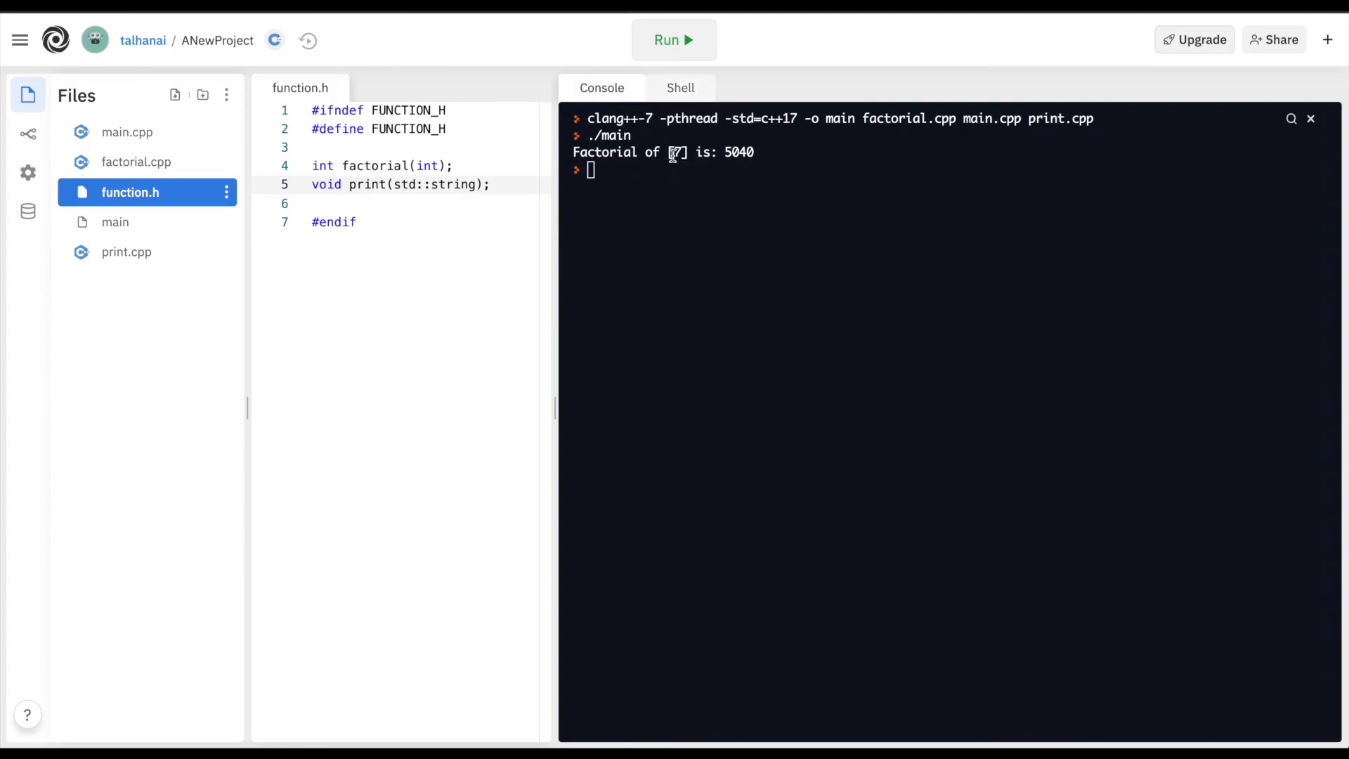
{"action": "left_click", "coordinate": [378, 215]}
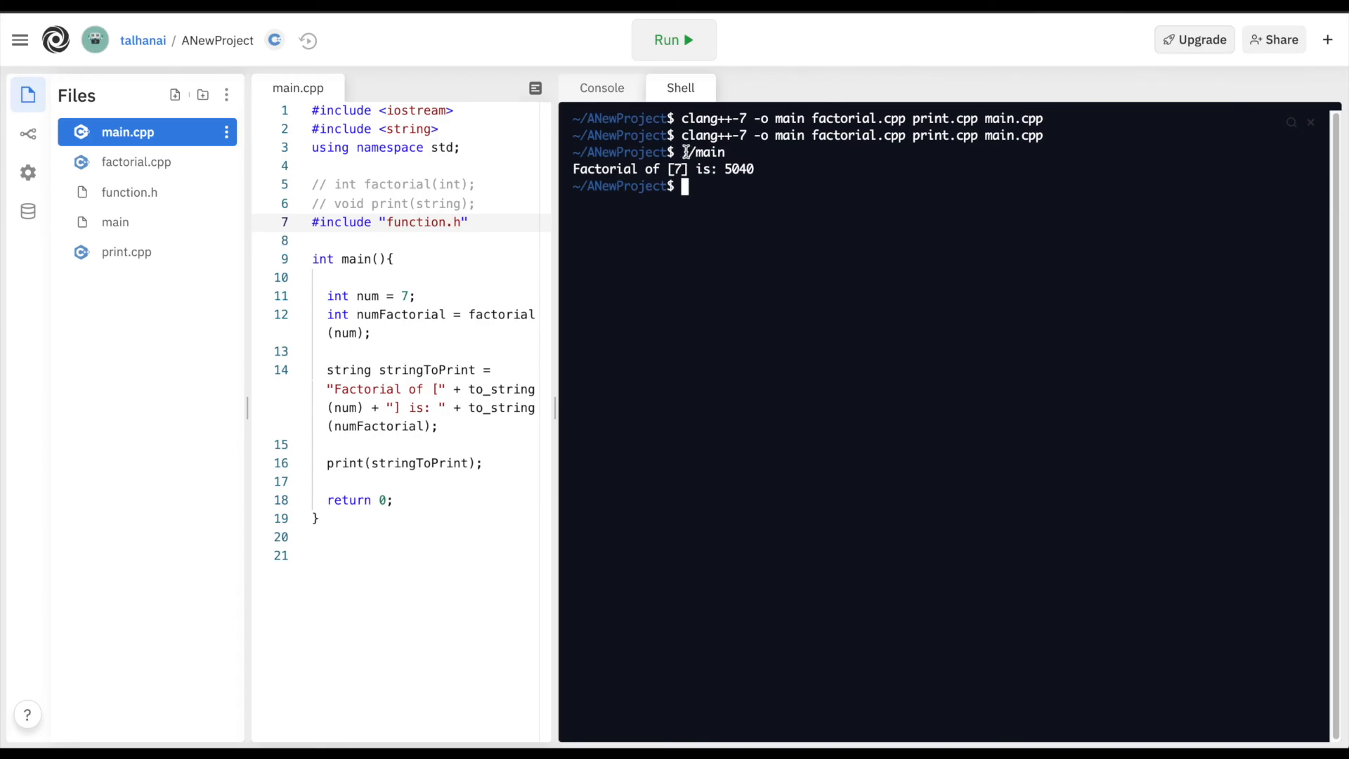
{"action": "left_click_drag", "start_coordinate": [681, 152], "coordinate": [725, 155]}
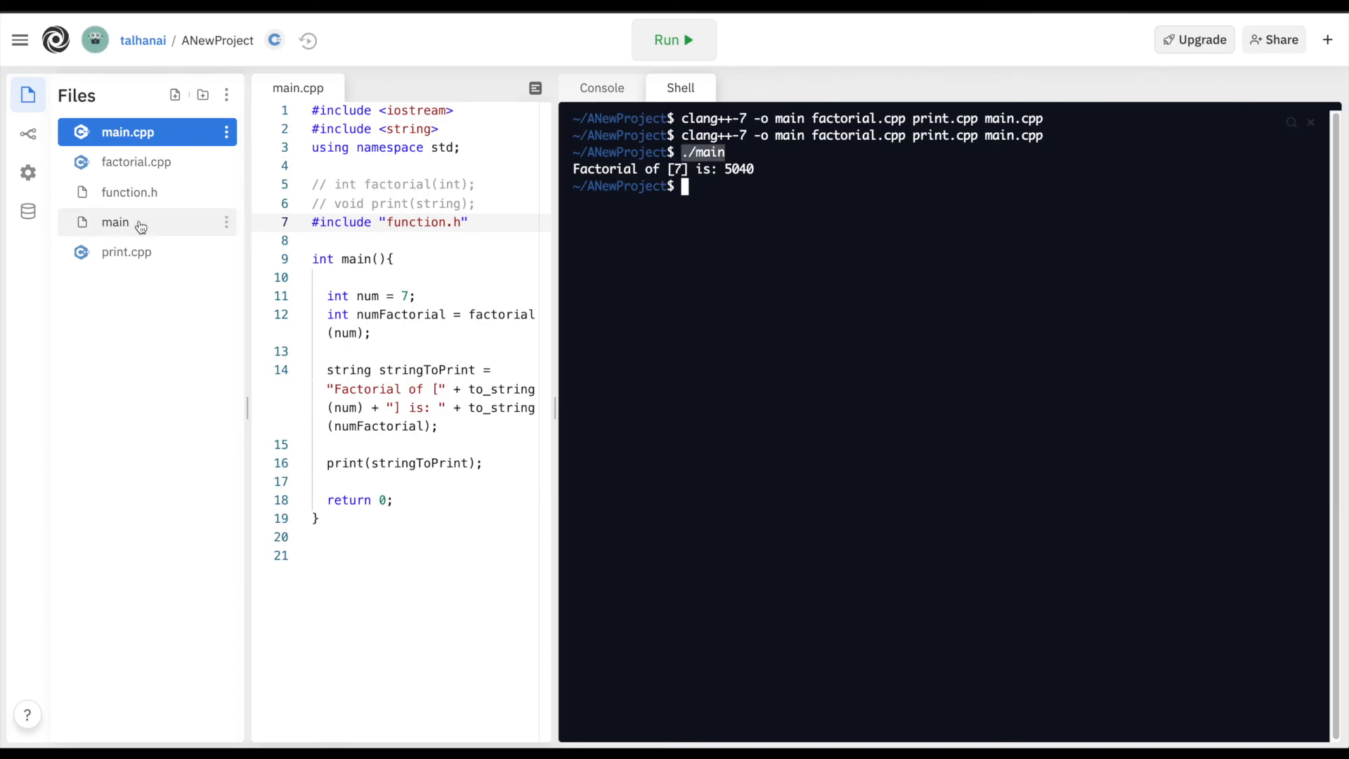
- View the compiled main binary's raw ELF content in the editor
{"action": "left_click", "coordinate": [116, 221]}
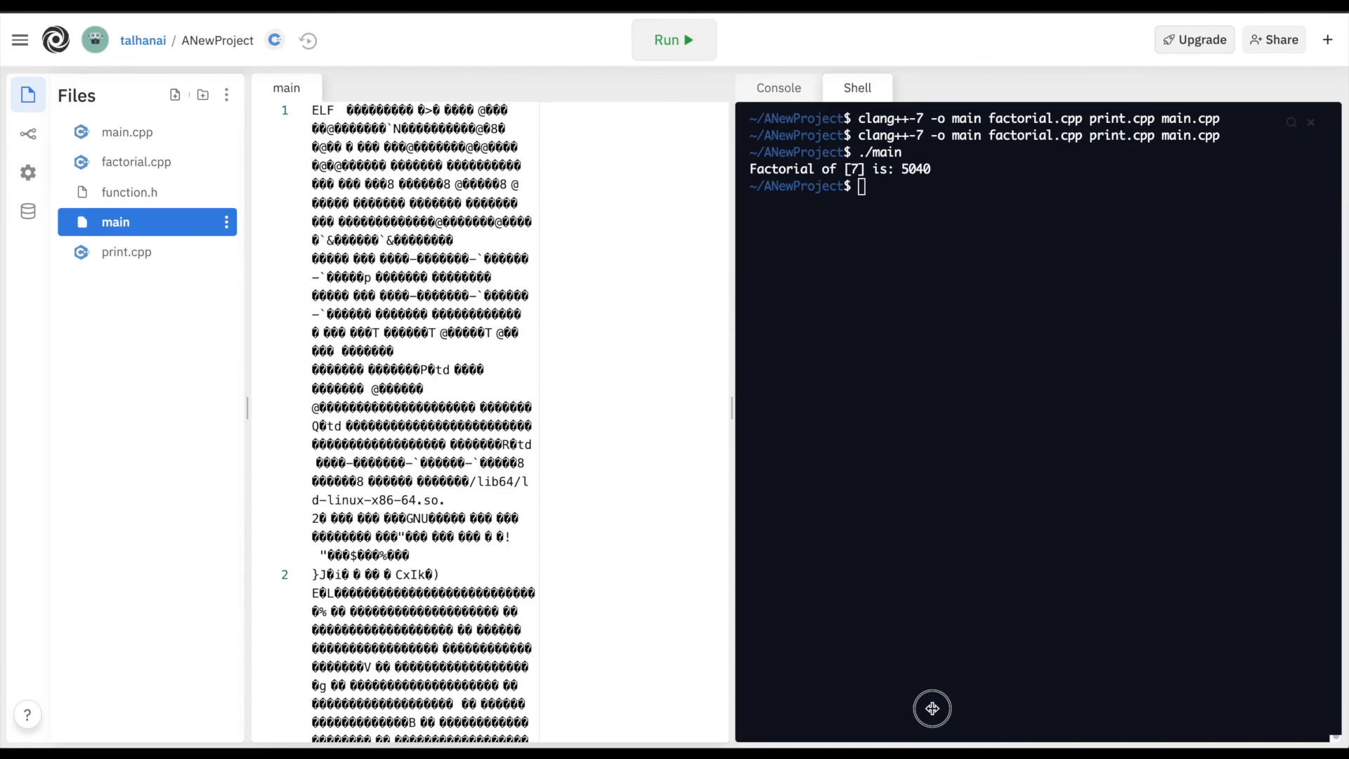
{"action": "left_click_drag", "start_coordinate": [933, 709], "coordinate": [936, 708]}
{"action": "scroll", "coordinate": [612, 421], "scroll_direction": "down", "scroll_amount": 10}
{"action": "scroll", "coordinate": [612, 421], "scroll_direction": "down", "scroll_amount": 5}
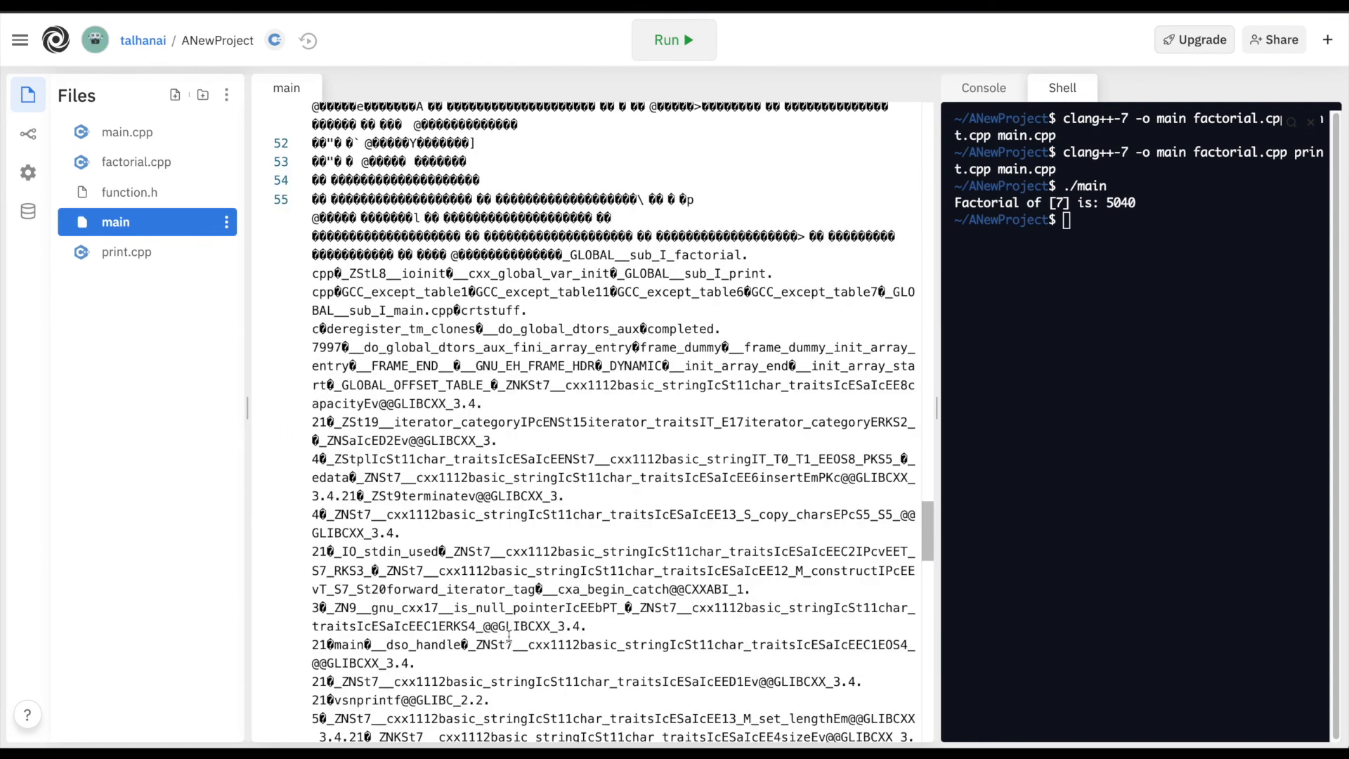
{"action": "scroll", "coordinate": [534, 422], "scroll_direction": "up", "scroll_amount": 5}
{"action": "scroll", "coordinate": [535, 422], "scroll_direction": "up", "scroll_amount": 5}
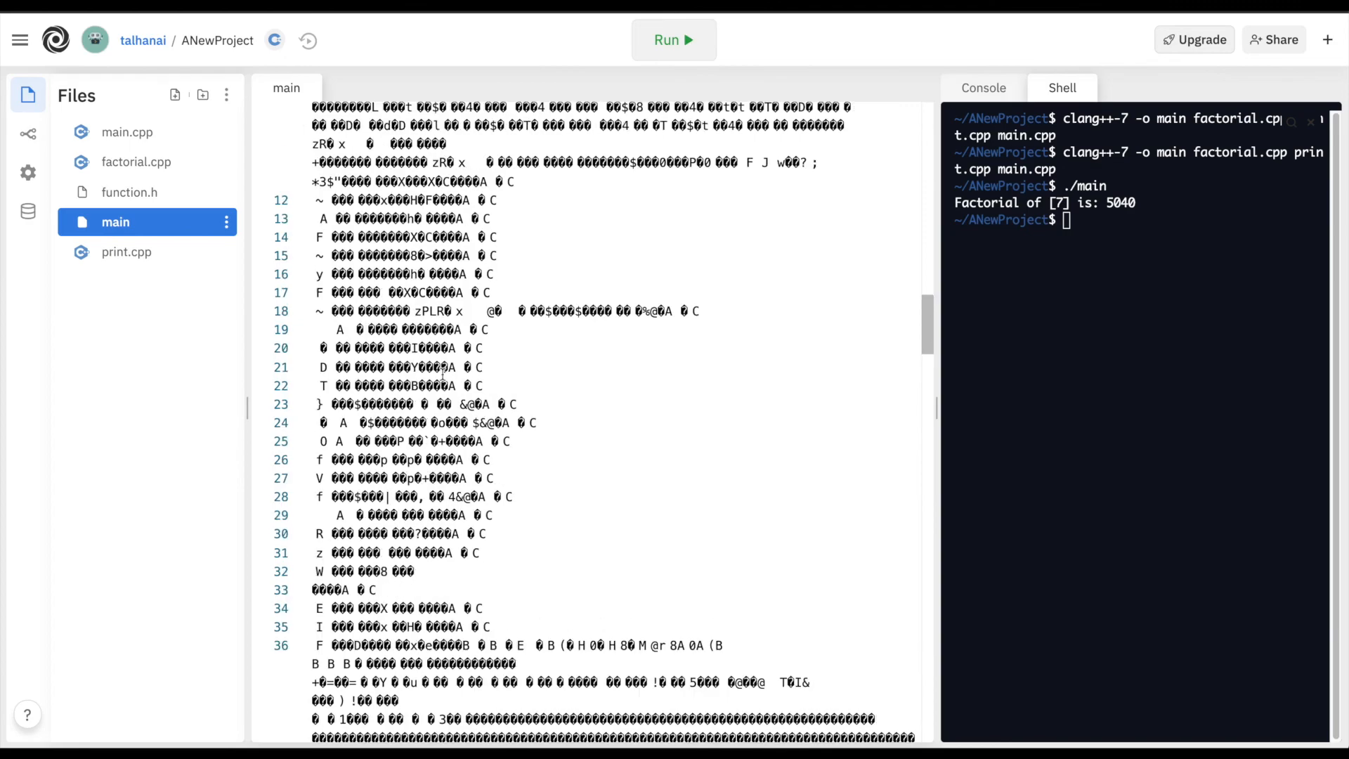
{"action": "scroll", "coordinate": [535, 423], "scroll_direction": "up", "scroll_amount": 5}
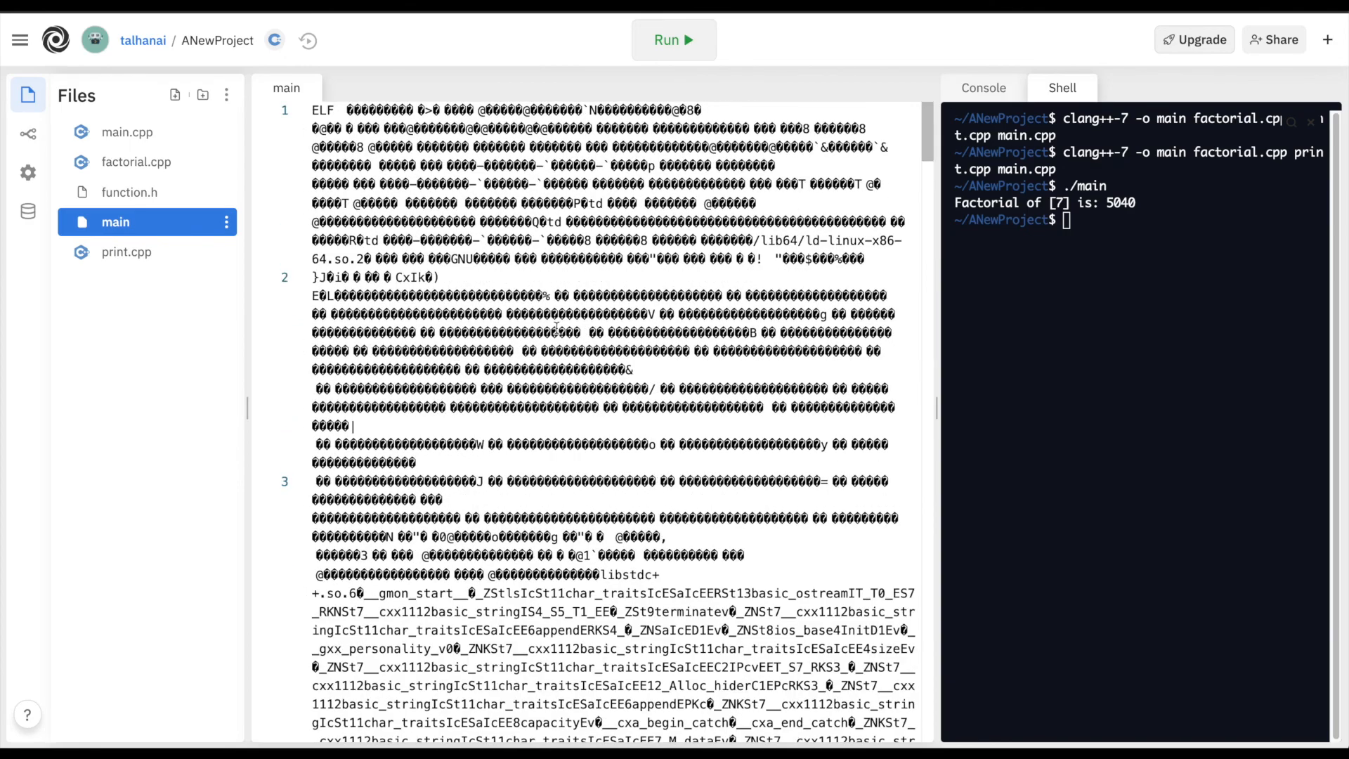